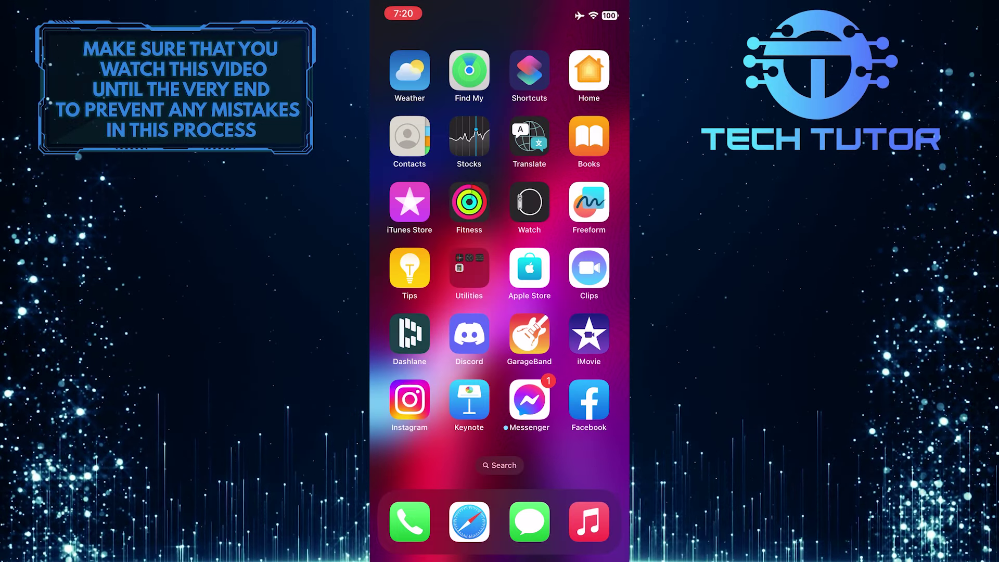
Step: Check the Privacy & Safety settings in the Discord iPhone app
left_click(469, 336)
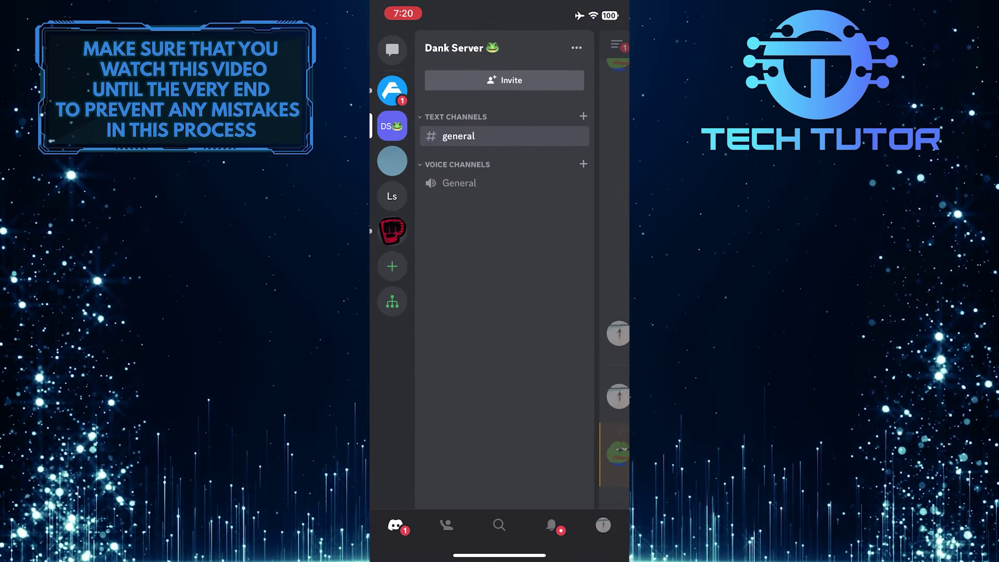
left_click(603, 524)
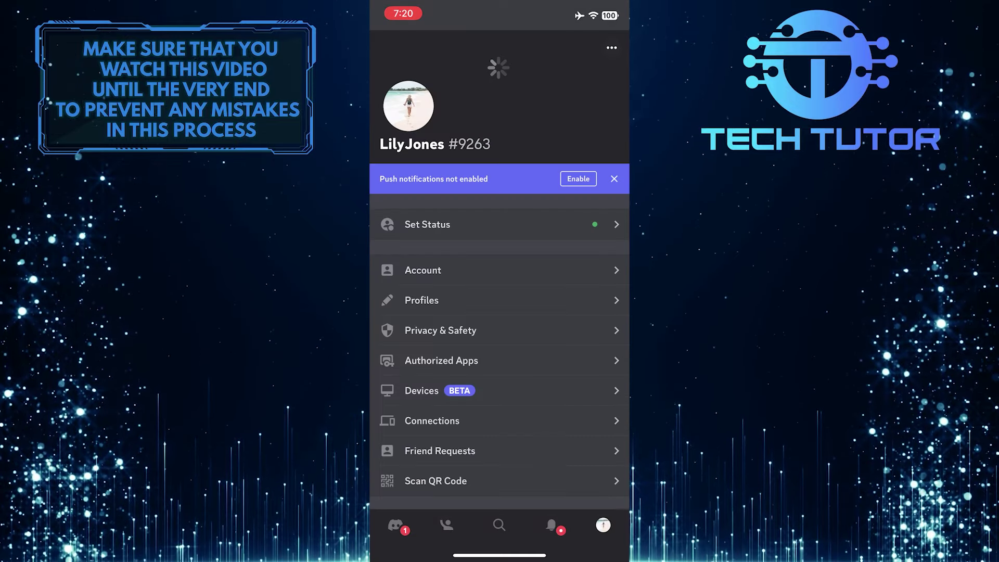
left_click(438, 331)
scroll(500, 281, "down", 2)
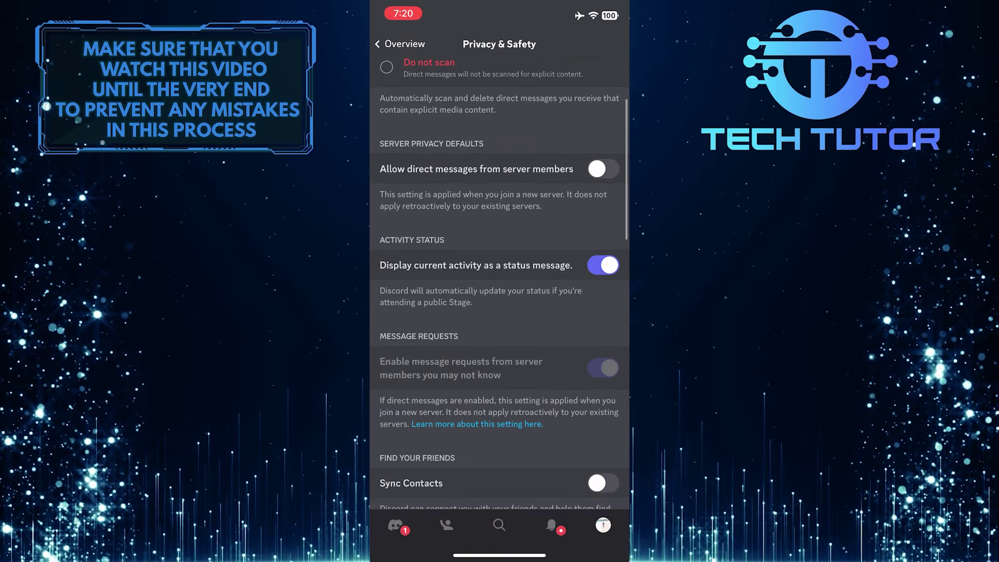
scroll(500, 281, "down", 2)
scroll(500, 281, "down", 2)
scroll(500, 281, "down", 2)
scroll(500, 281, "down", 2)
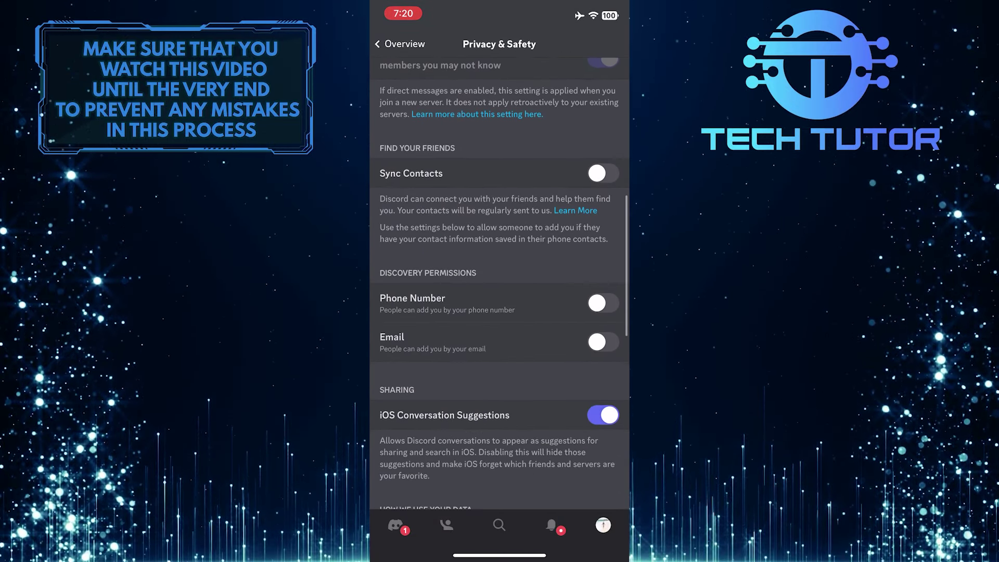
scroll(500, 281, "down", 2)
scroll(500, 281, "down", 2)
scroll(499, 281, "down", 2)
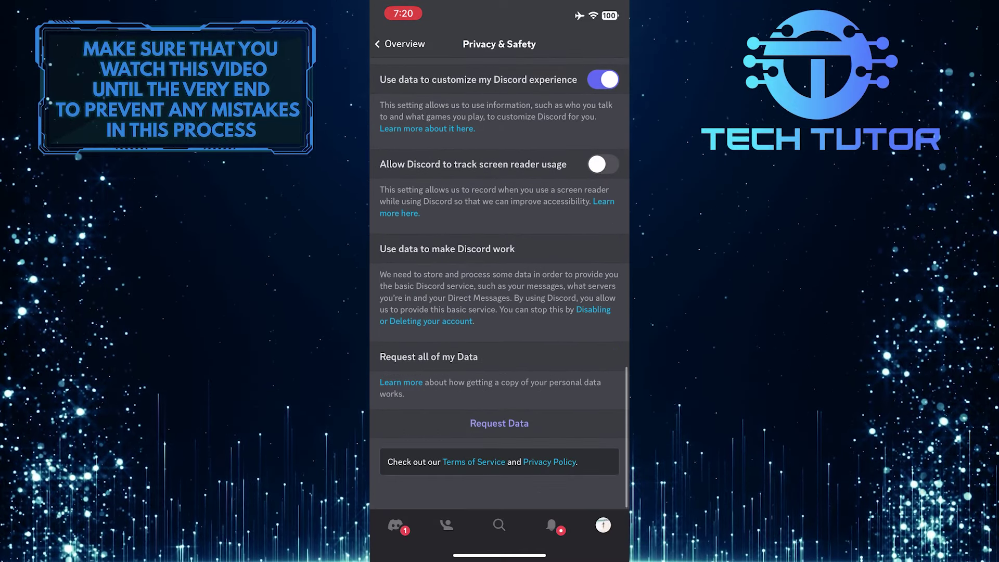
scroll(500, 281, "up", 3)
scroll(500, 281, "up", 3)
scroll(500, 281, "up", 3)
scroll(500, 281, "up", 3)
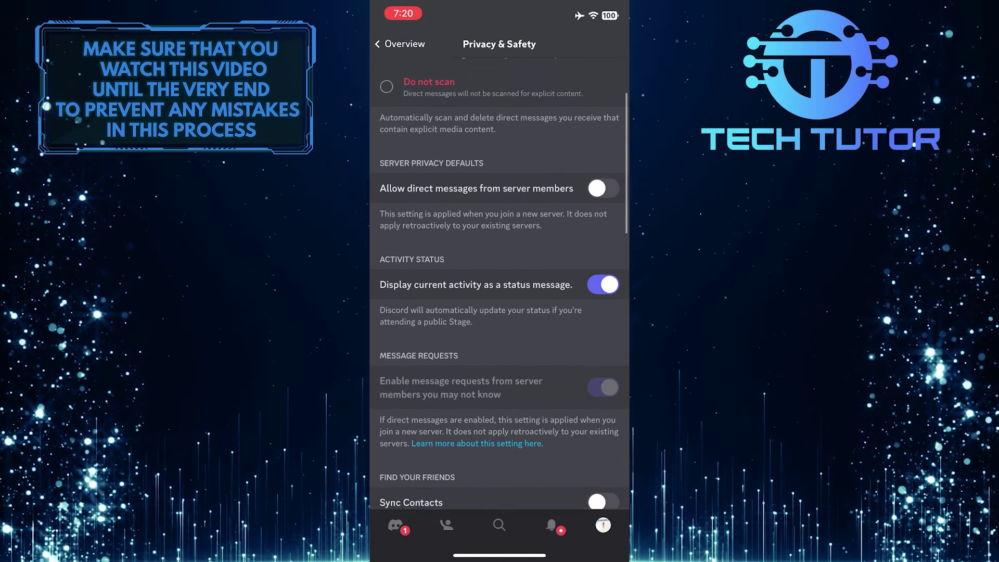
scroll(500, 281, "up", 3)
scroll(500, 281, "up", 2)
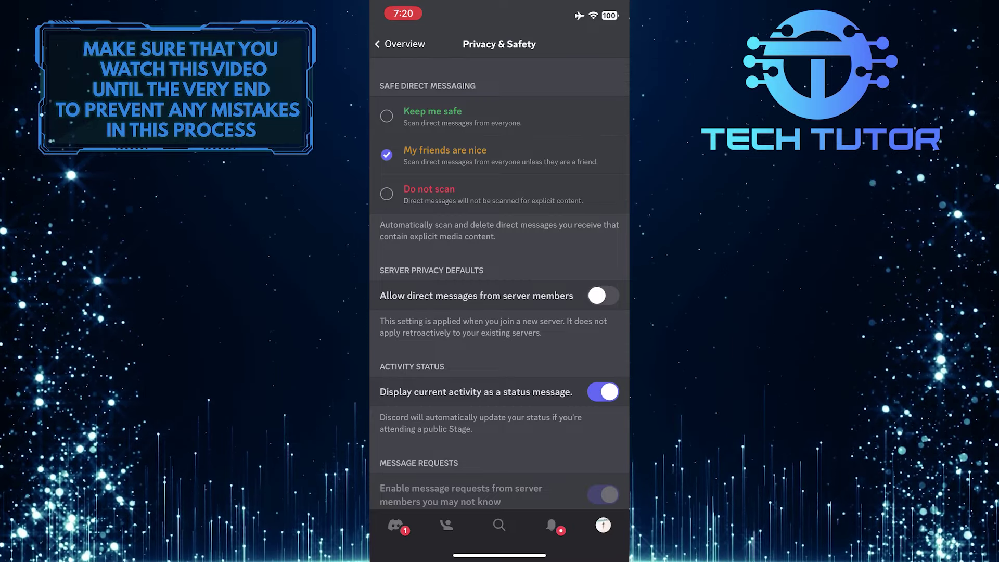
Step: Leave the Discord app and search 'discord' in Safari
left_click_drag(500, 556, 500, 351)
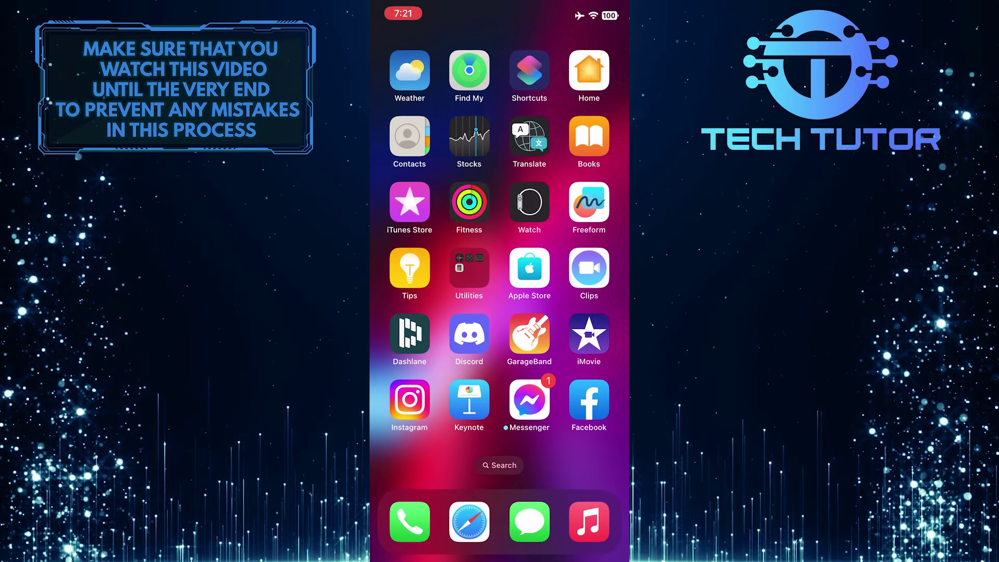
left_click(469, 521)
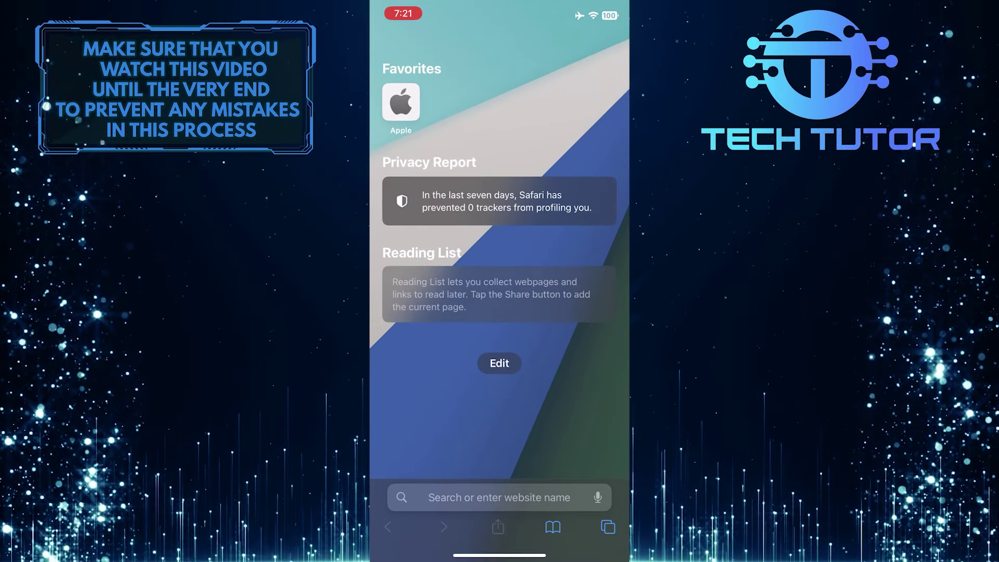
left_click(500, 497)
type("di")
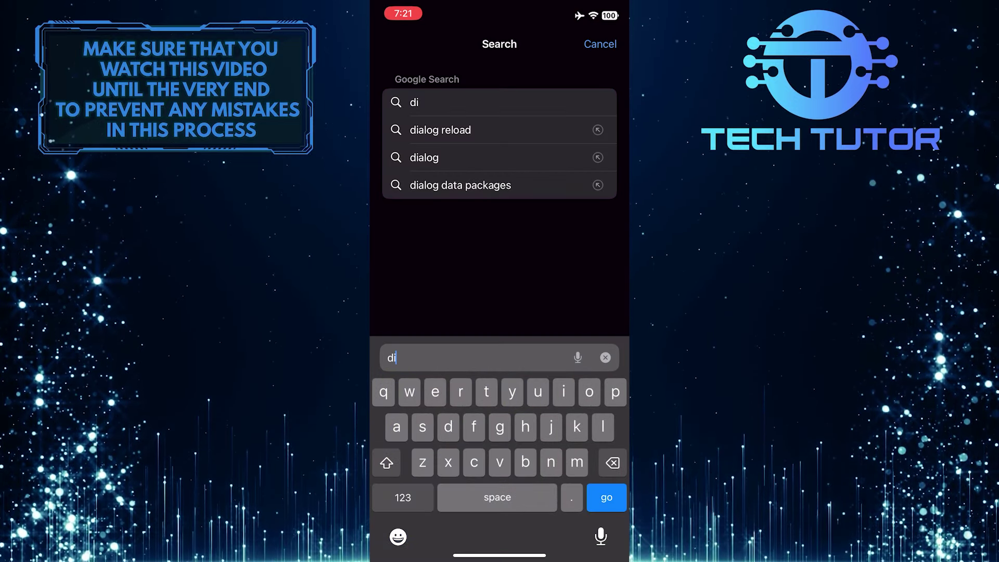
type("scord")
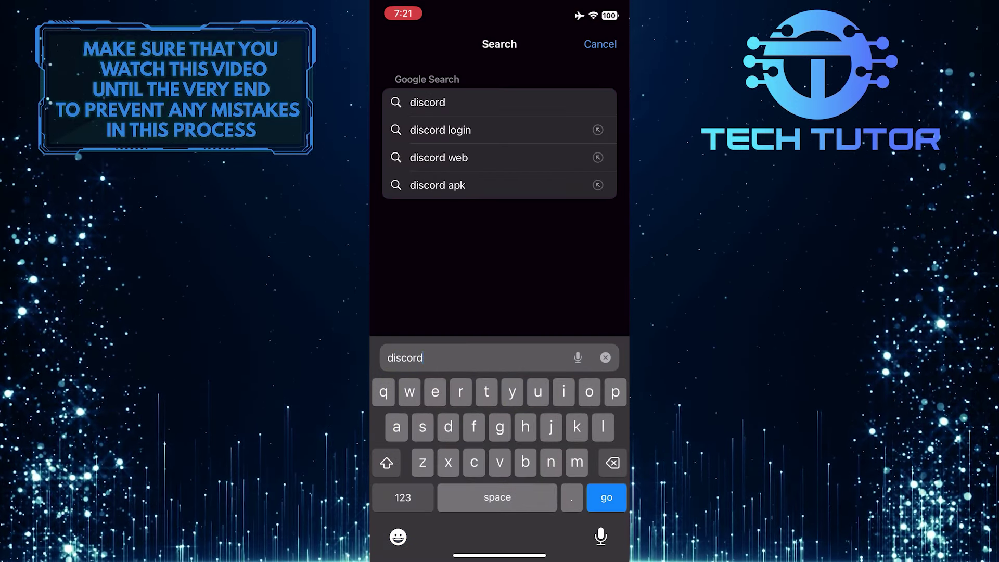
key("Return")
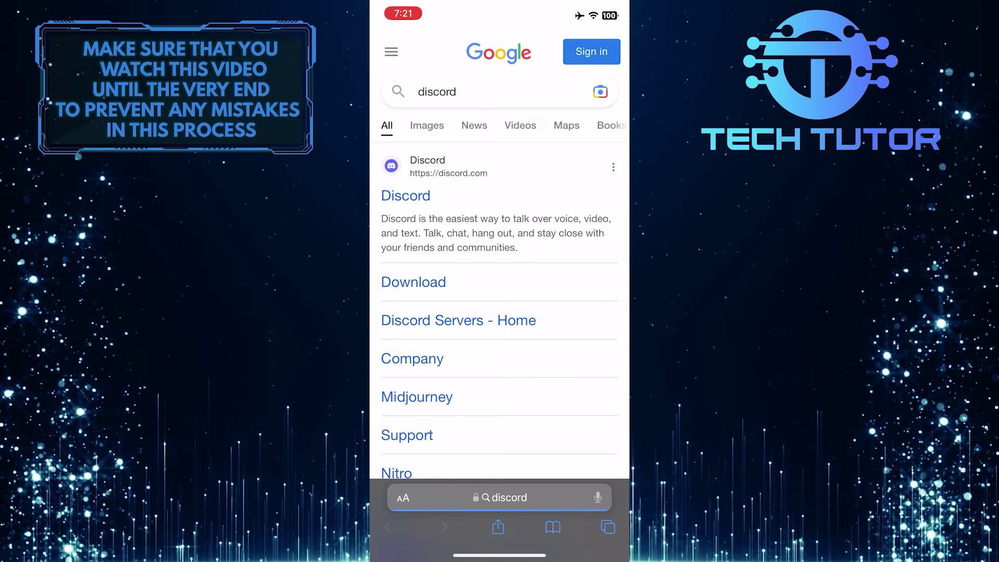
scroll(500, 312, "down", 5)
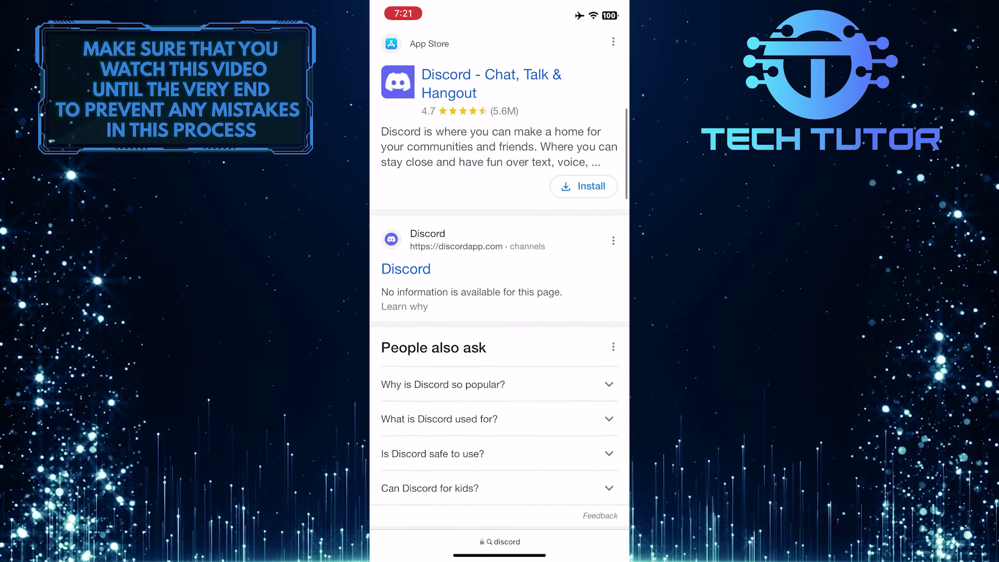
Step: Open the Discord website from the search results and go to its user settings
left_click(406, 269)
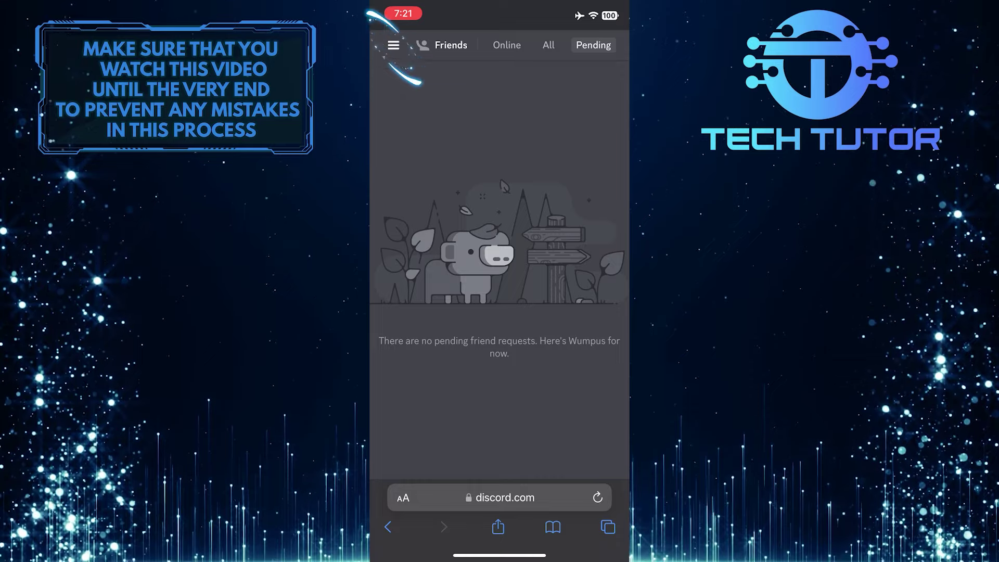
left_click(393, 44)
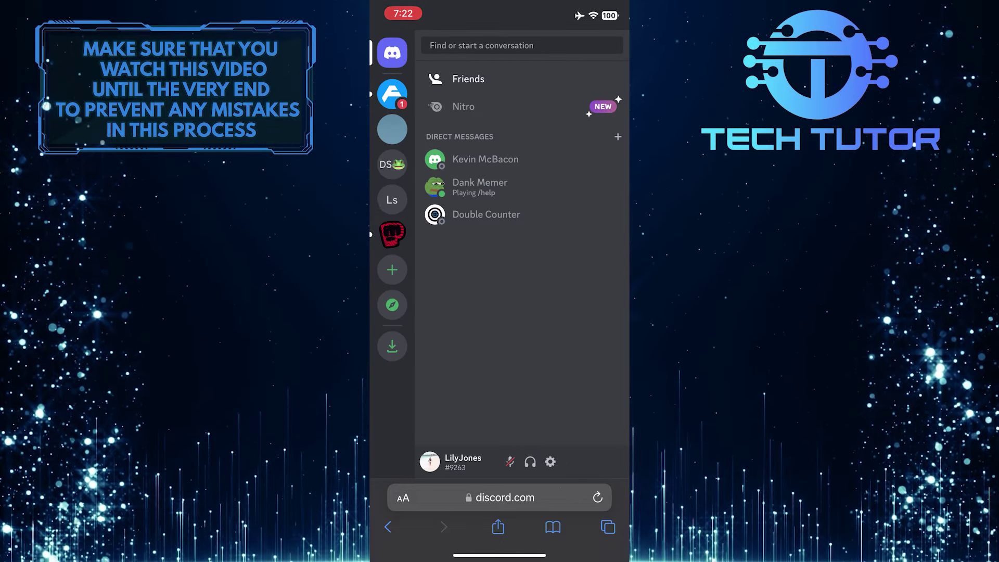
left_click(550, 462)
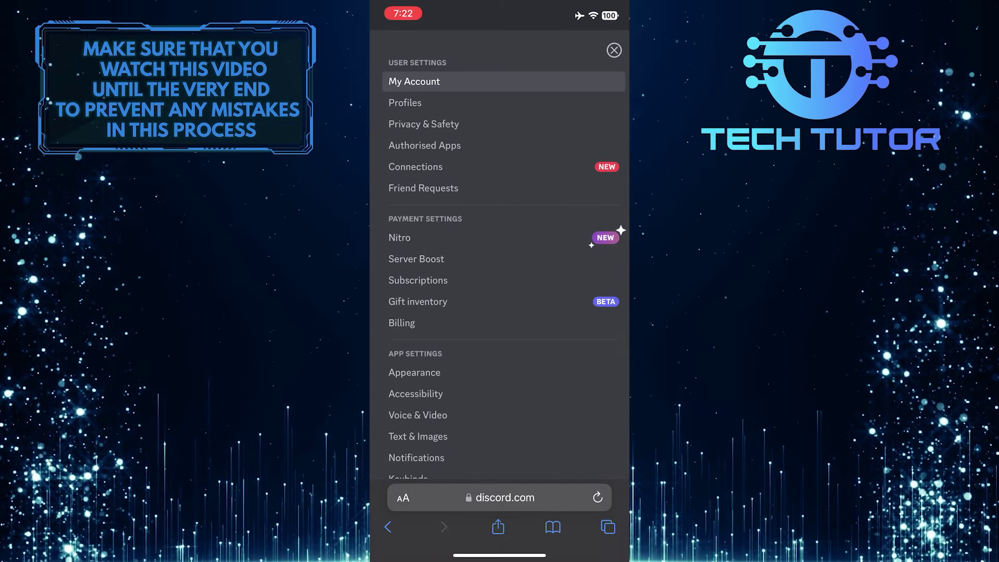
Step: Switch on 'Allow access to age-restricted servers on iOS' under Privacy & Safety
left_click(424, 124)
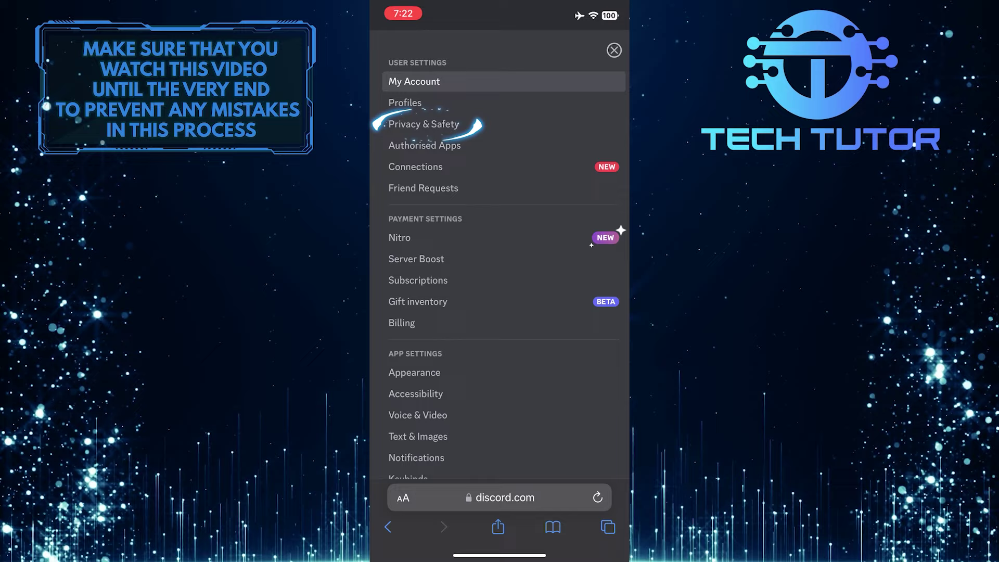
scroll(500, 258, "down", 1)
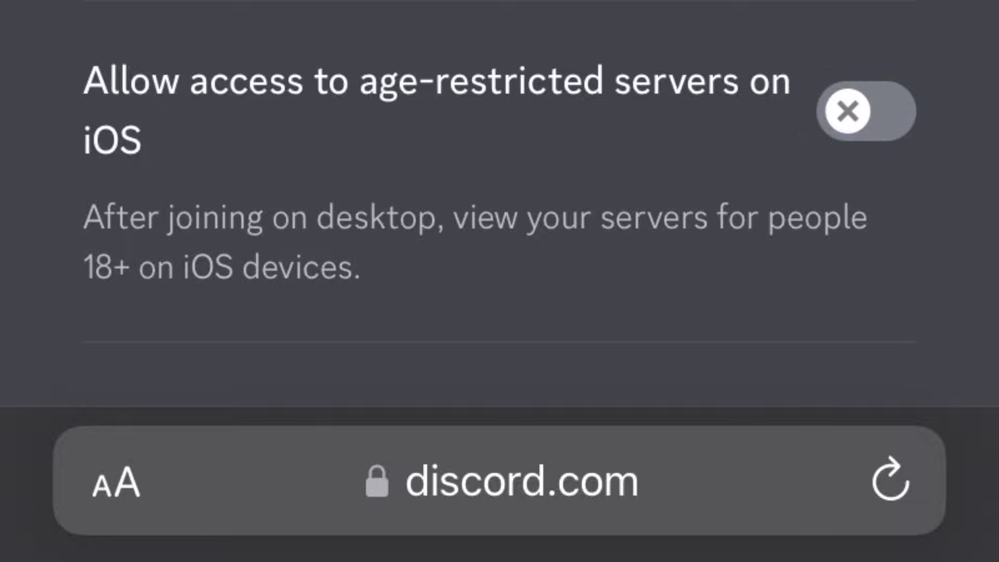
left_click(867, 111)
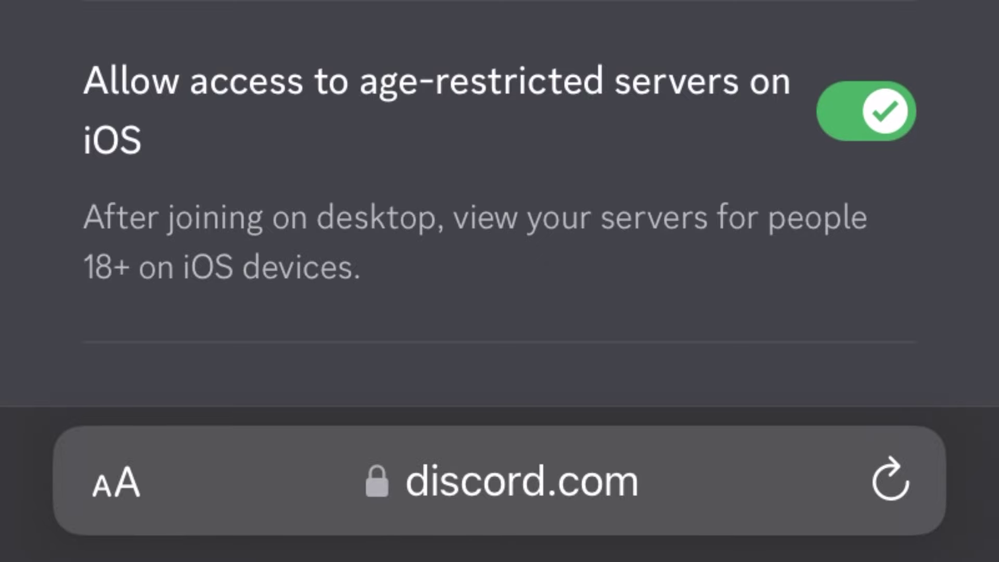